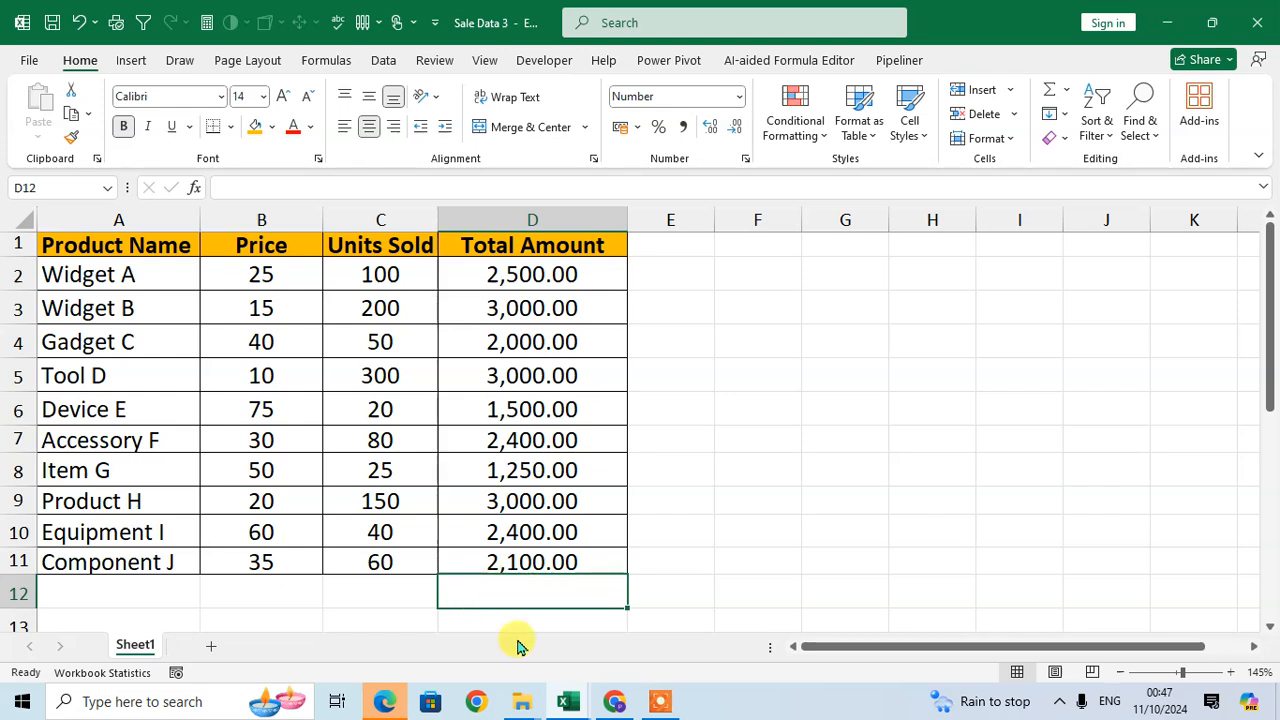
Step: Insert an AVERAGE of D2:D11 into cell D12 using the Insert Function dialog, and clear the cell again
{"action": "left_click", "coordinate": [327, 60]}
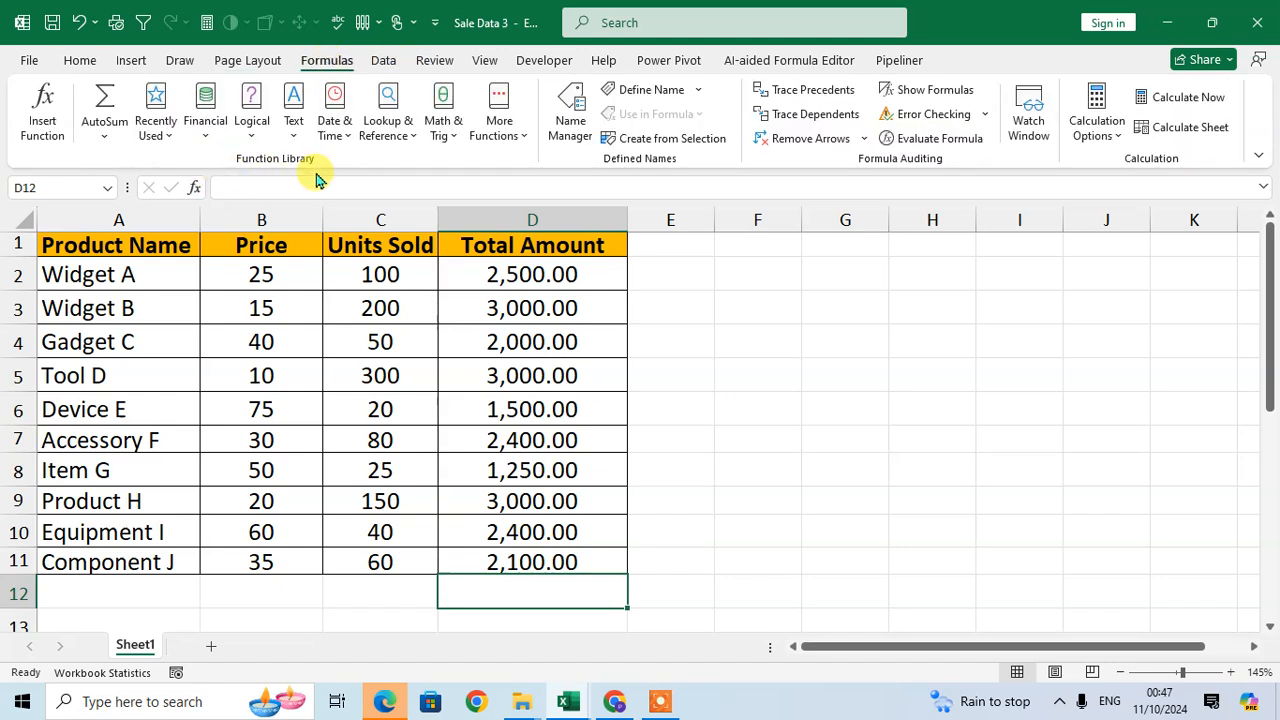
{"action": "left_click", "coordinate": [38, 128]}
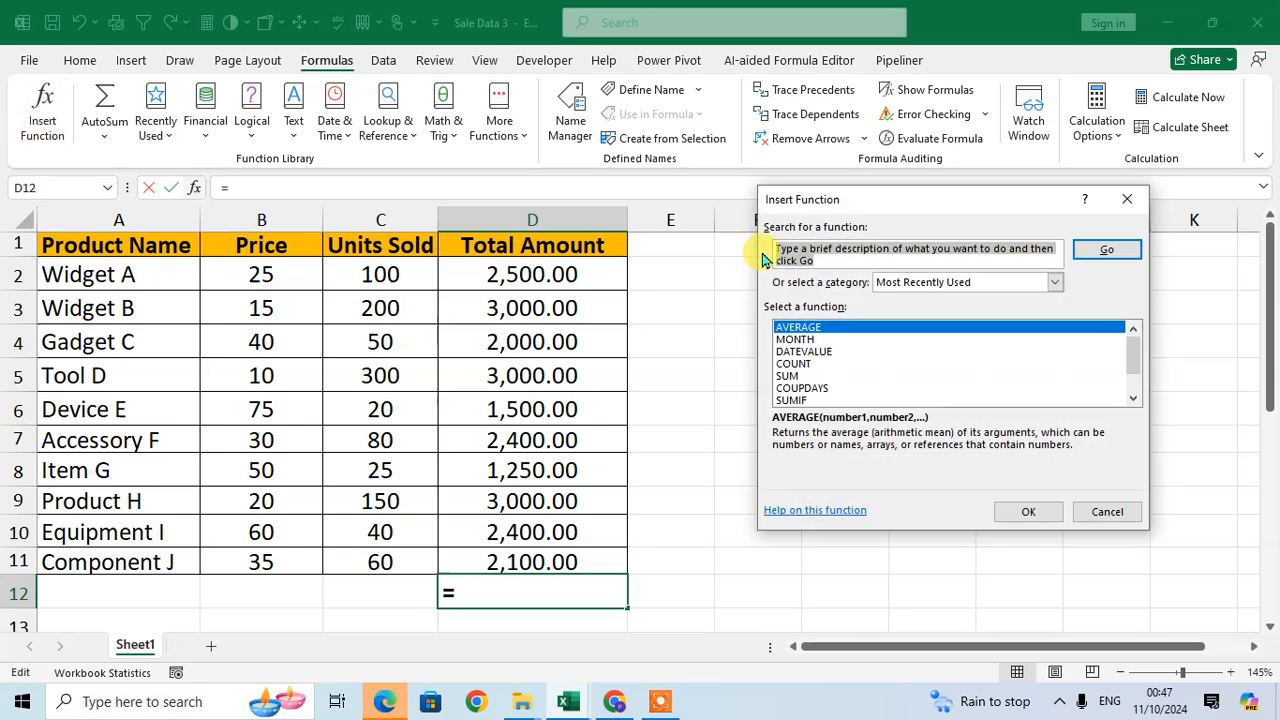
{"action": "left_click_drag", "start_coordinate": [895, 204], "coordinate": [731, 200]}
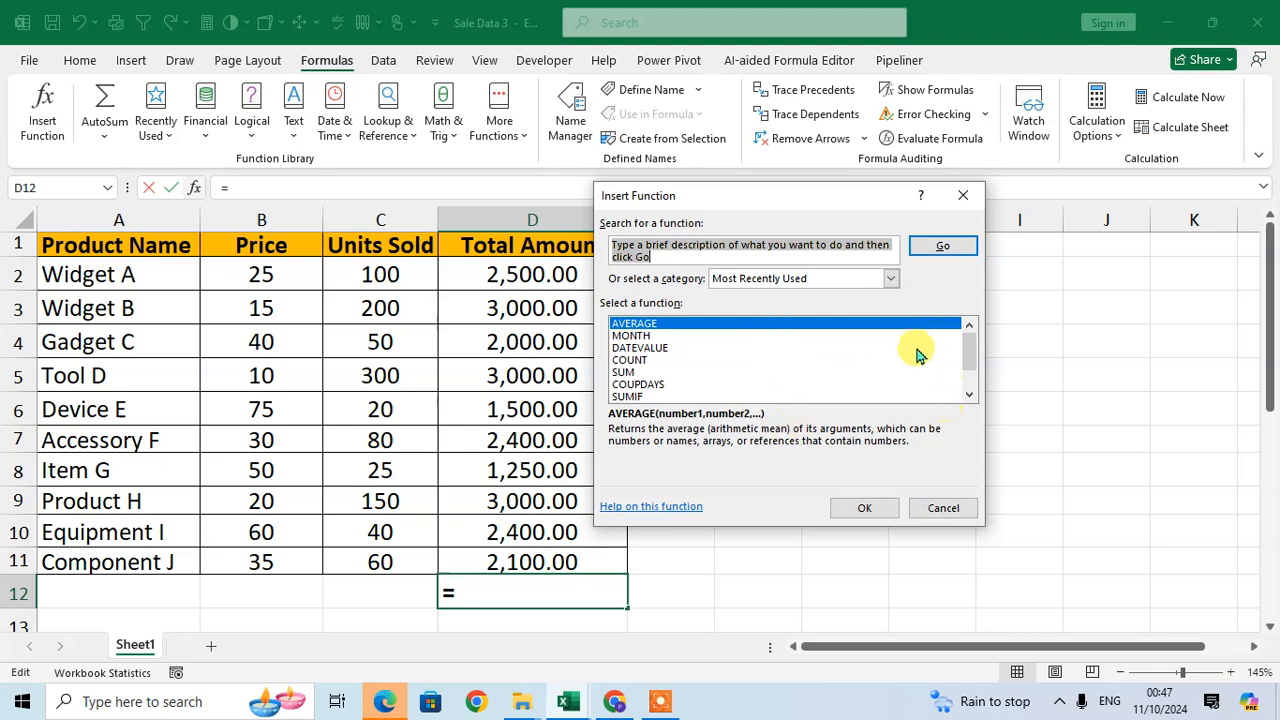
{"action": "scroll", "coordinate": [983, 390], "scroll_direction": "down", "scroll_amount": 1}
{"action": "scroll", "coordinate": [984, 380], "scroll_direction": "up", "scroll_amount": 1}
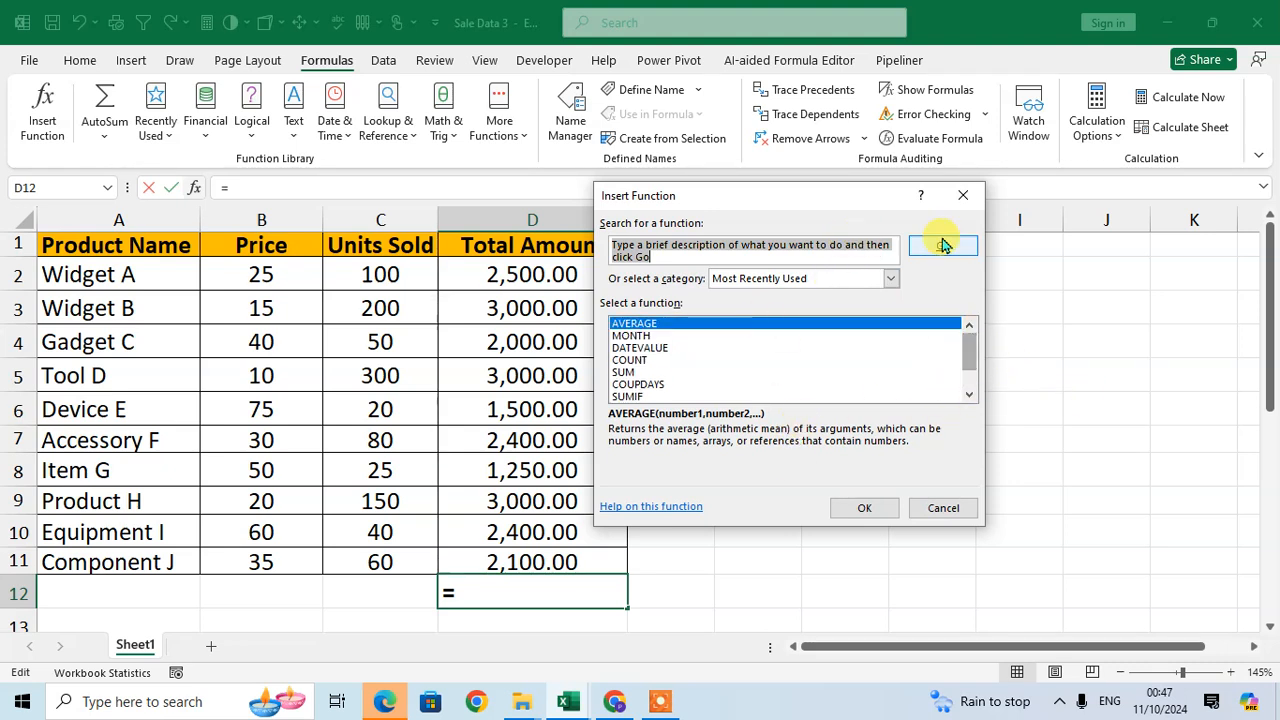
{"action": "left_click", "coordinate": [655, 324]}
{"action": "left_click", "coordinate": [862, 512]}
{"action": "left_click_drag", "start_coordinate": [692, 212], "coordinate": [868, 262]}
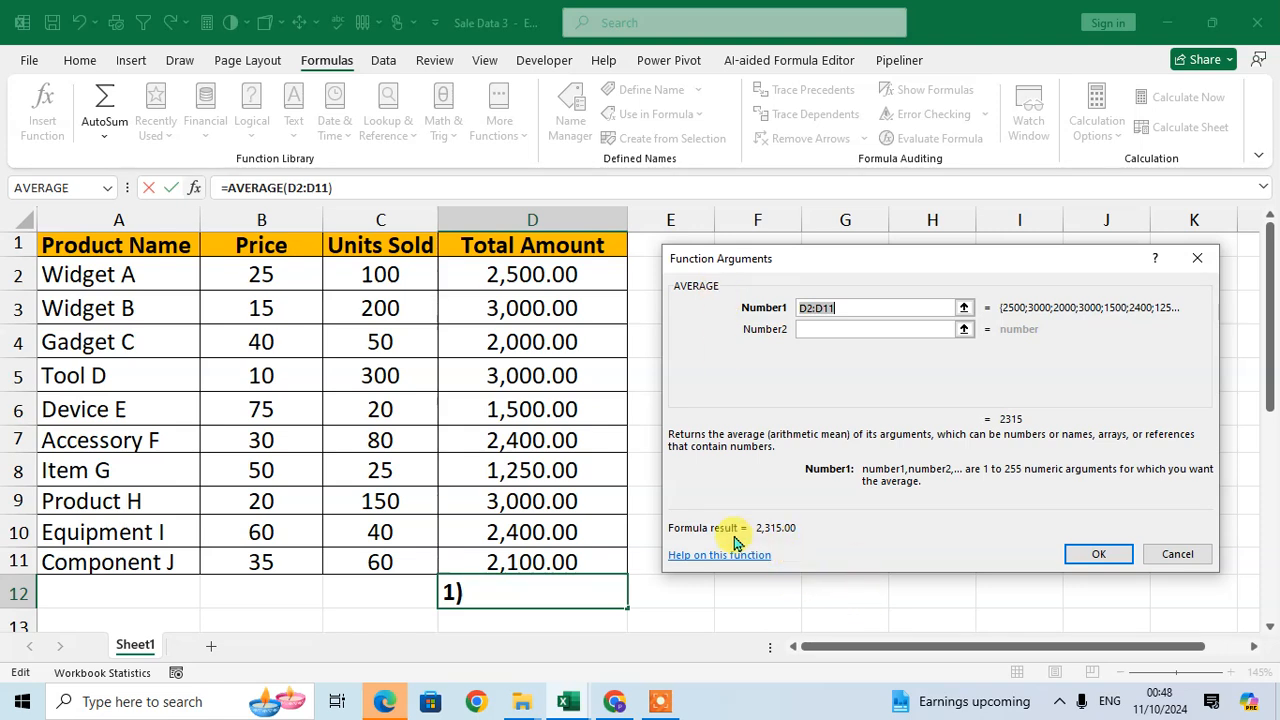
{"action": "left_click", "coordinate": [1098, 555]}
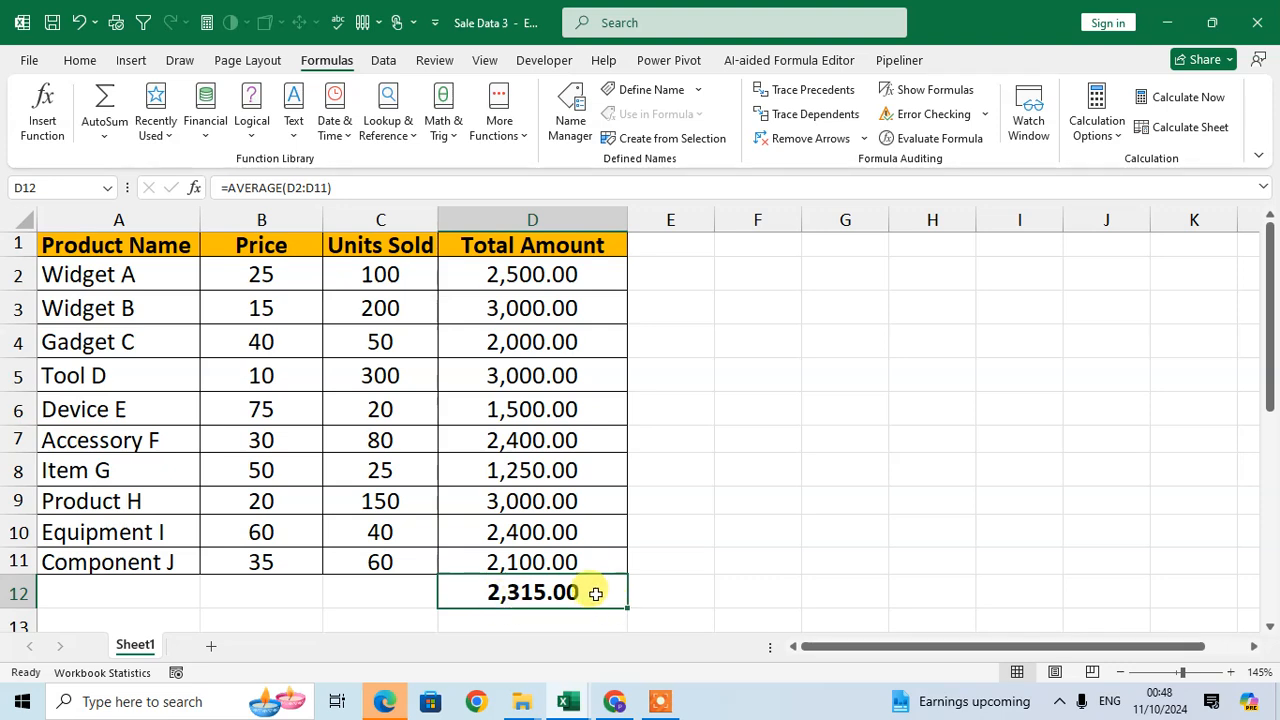
{"action": "key", "text": "Delete"}
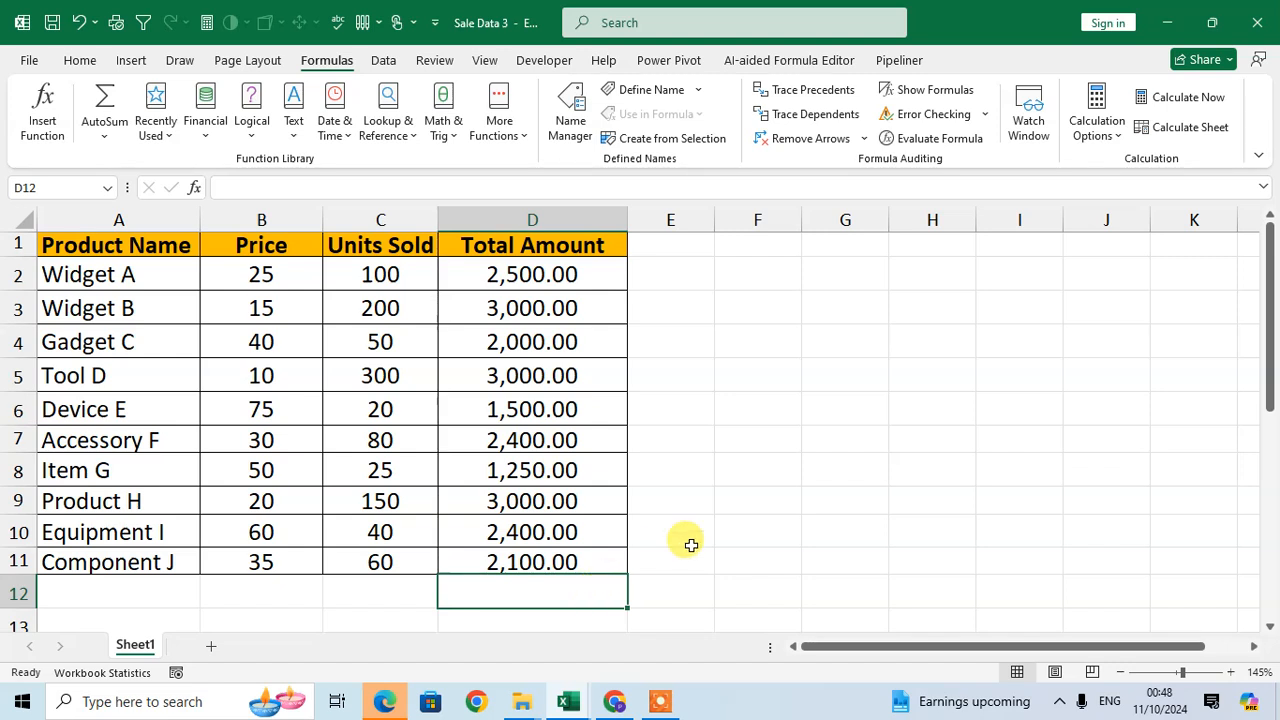
{"action": "left_click", "coordinate": [745, 535]}
Step: Preview the Average total for the range A1:D11 with Quick Analysis, and dismiss it without applying
{"action": "left_click_drag", "start_coordinate": [86, 245], "coordinate": [552, 563]}
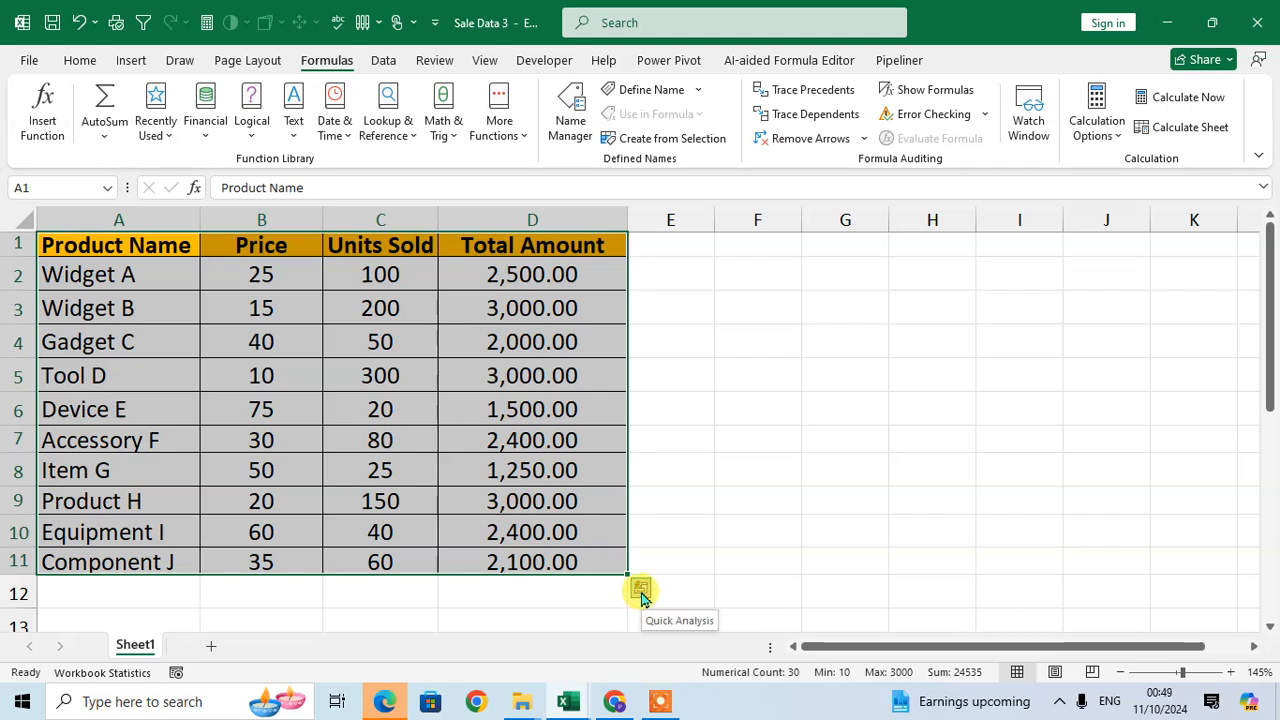
{"action": "left_click", "coordinate": [641, 592]}
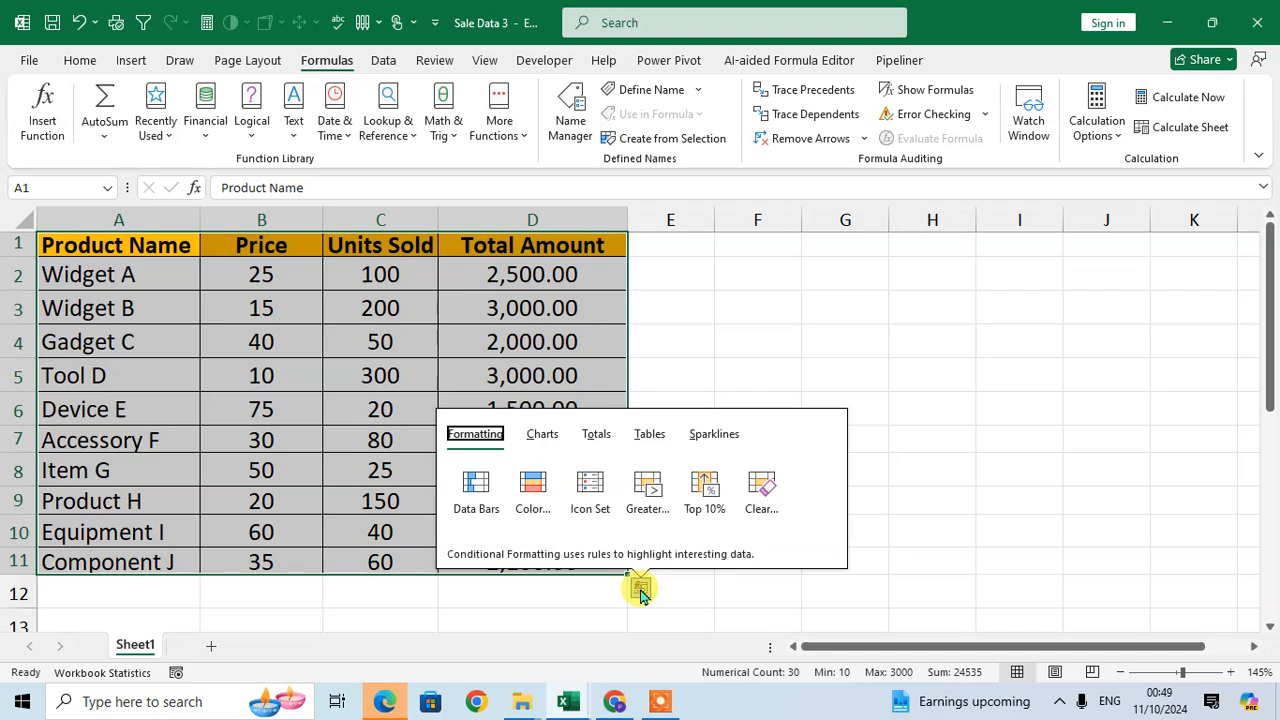
{"action": "left_click", "coordinate": [598, 438]}
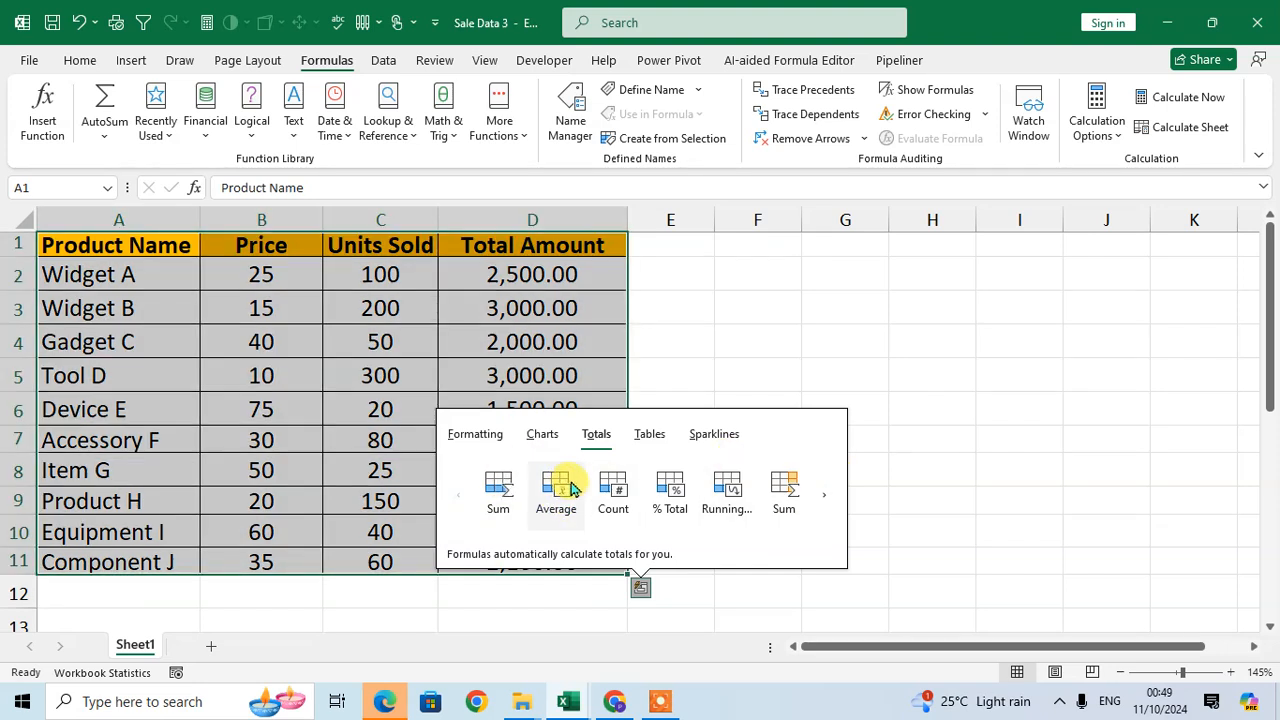
{"action": "left_click", "coordinate": [810, 335]}
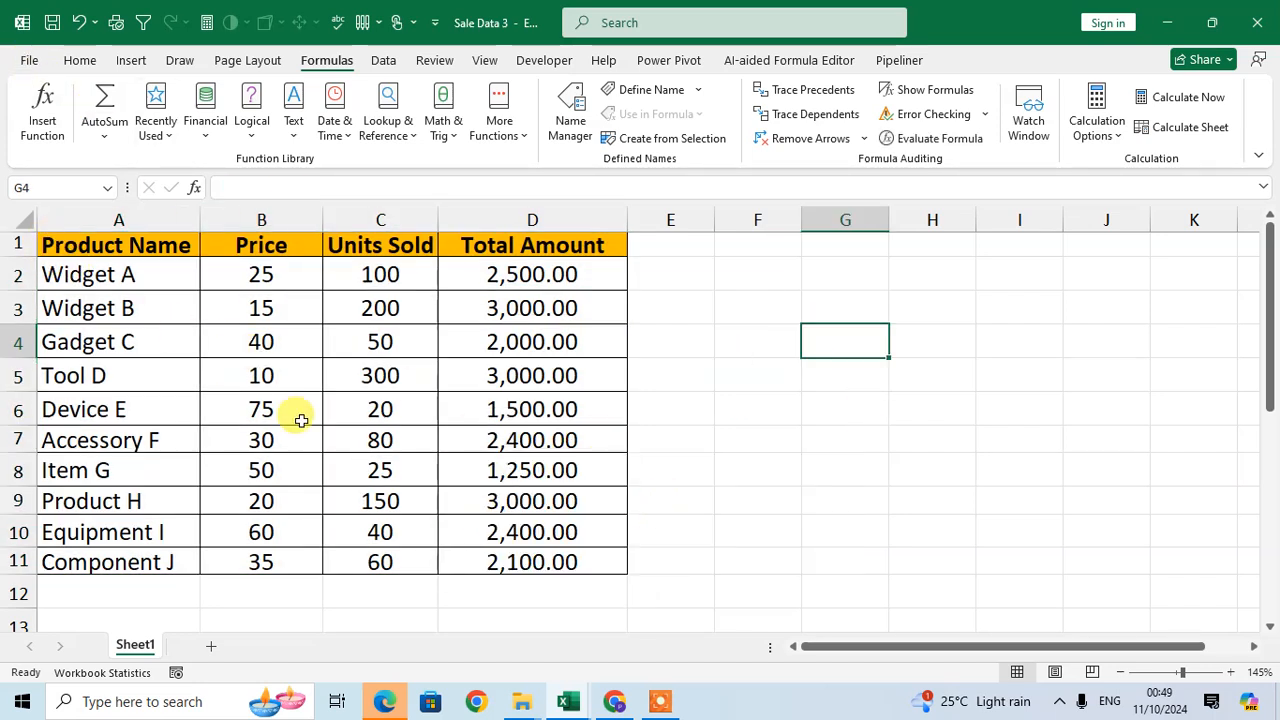
Step: Average D2:D11 in cell D12 with the AutoSum Average function, and clear the cell again
{"action": "left_click", "coordinate": [554, 589]}
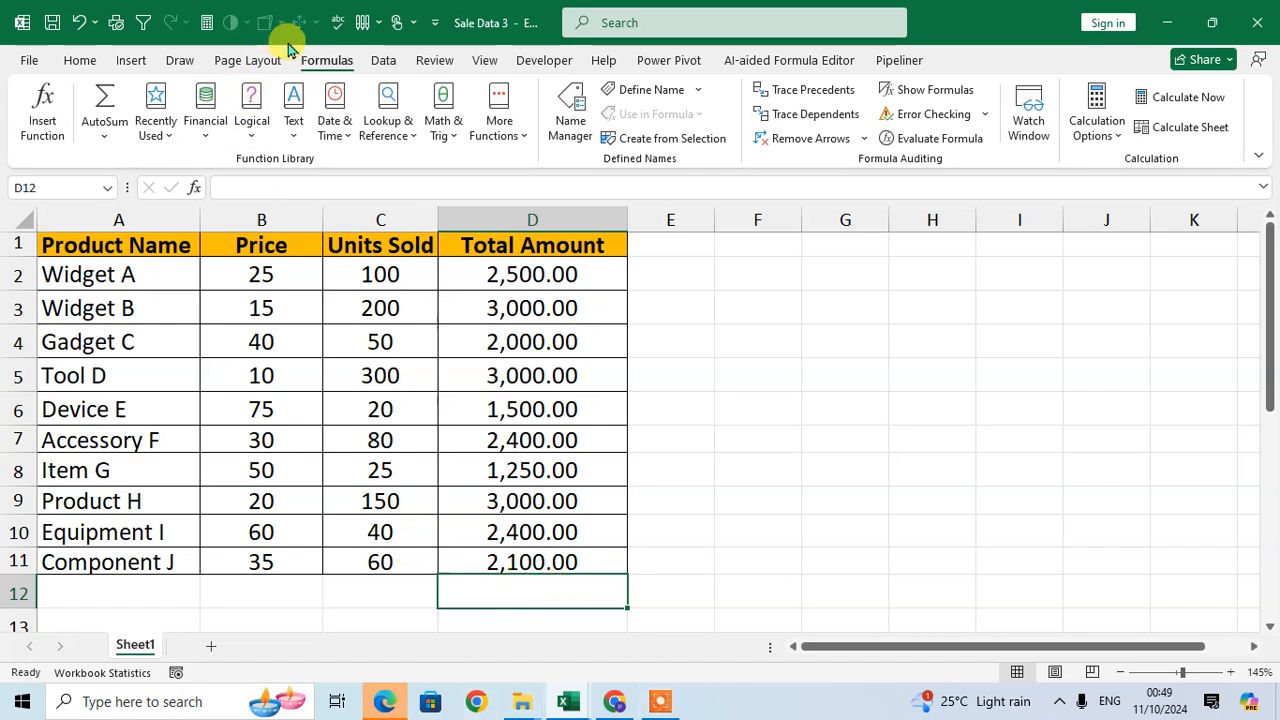
{"action": "left_click", "coordinate": [105, 143]}
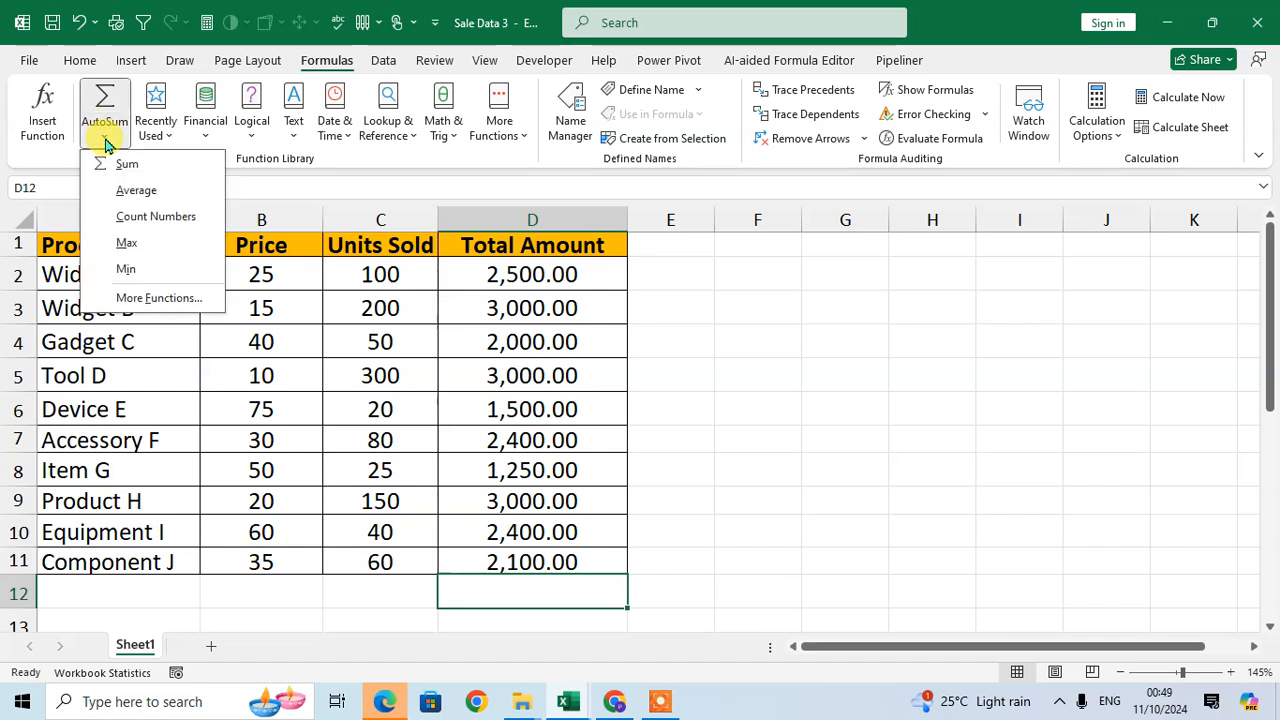
{"action": "left_click", "coordinate": [136, 192]}
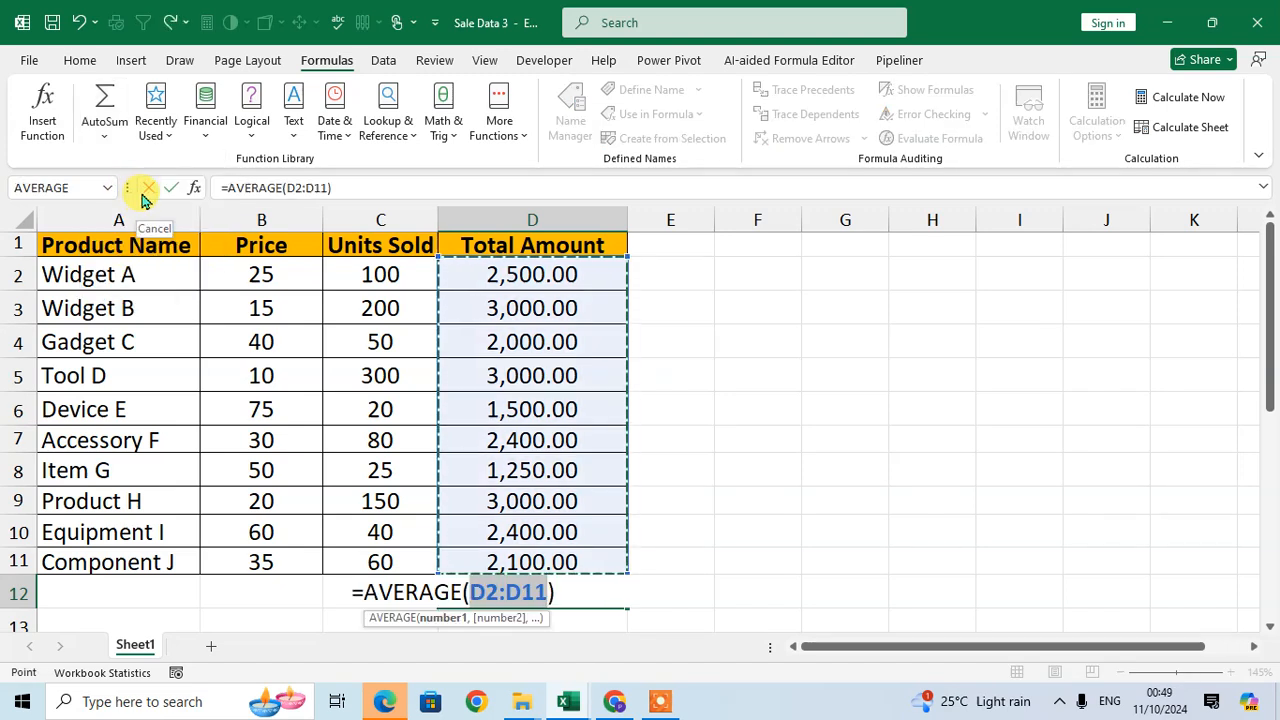
{"action": "key", "text": "Return"}
{"action": "scroll", "coordinate": [600, 477], "scroll_direction": "up", "scroll_amount": 1}
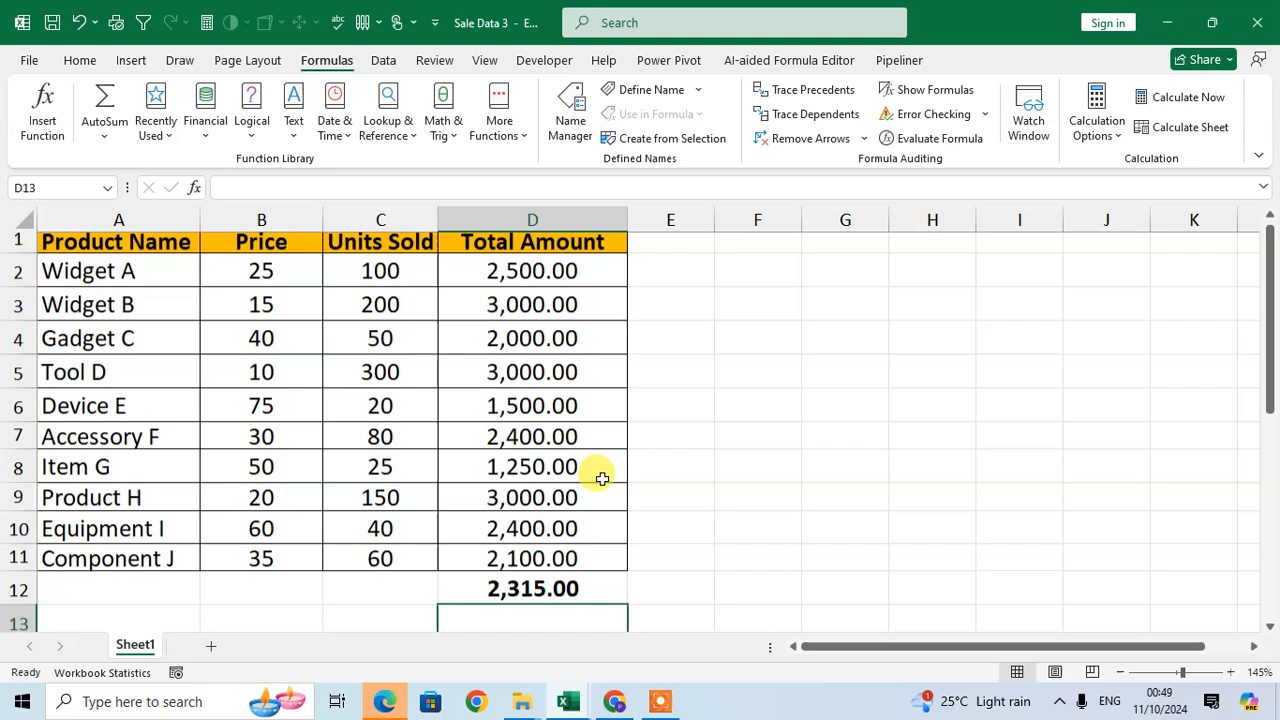
{"action": "left_click", "coordinate": [584, 594]}
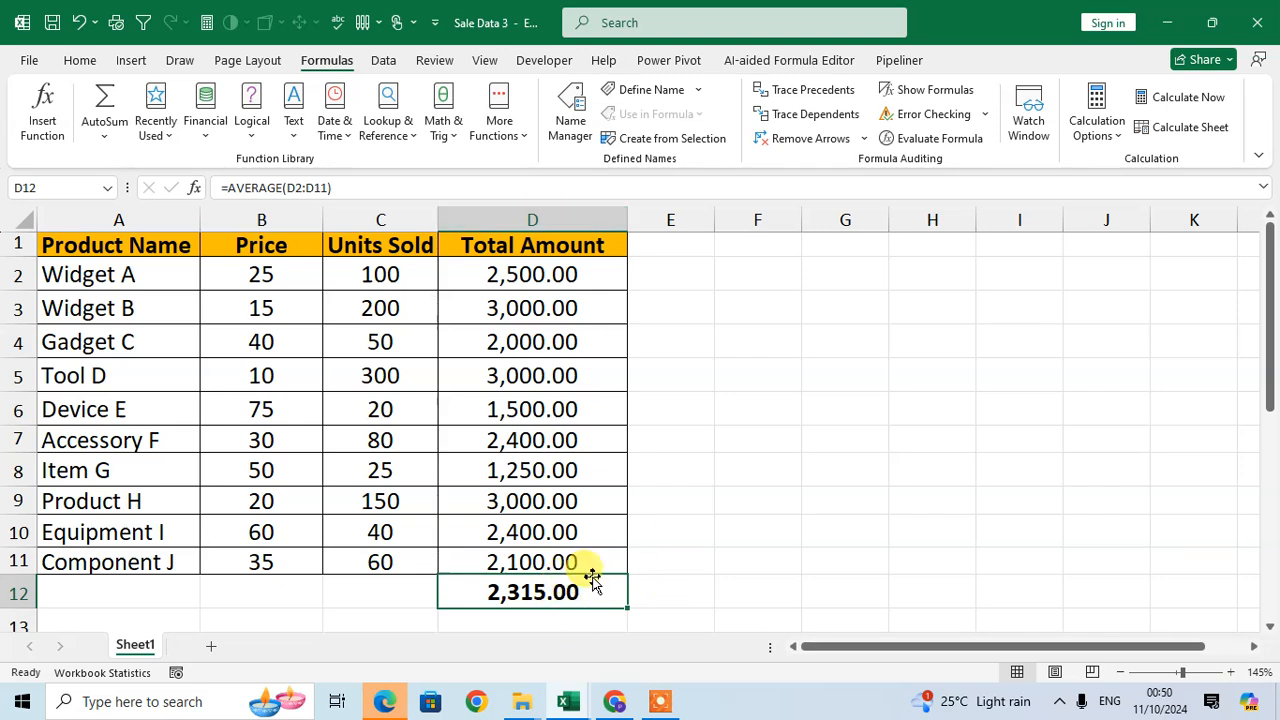
{"action": "key", "text": "Delete"}
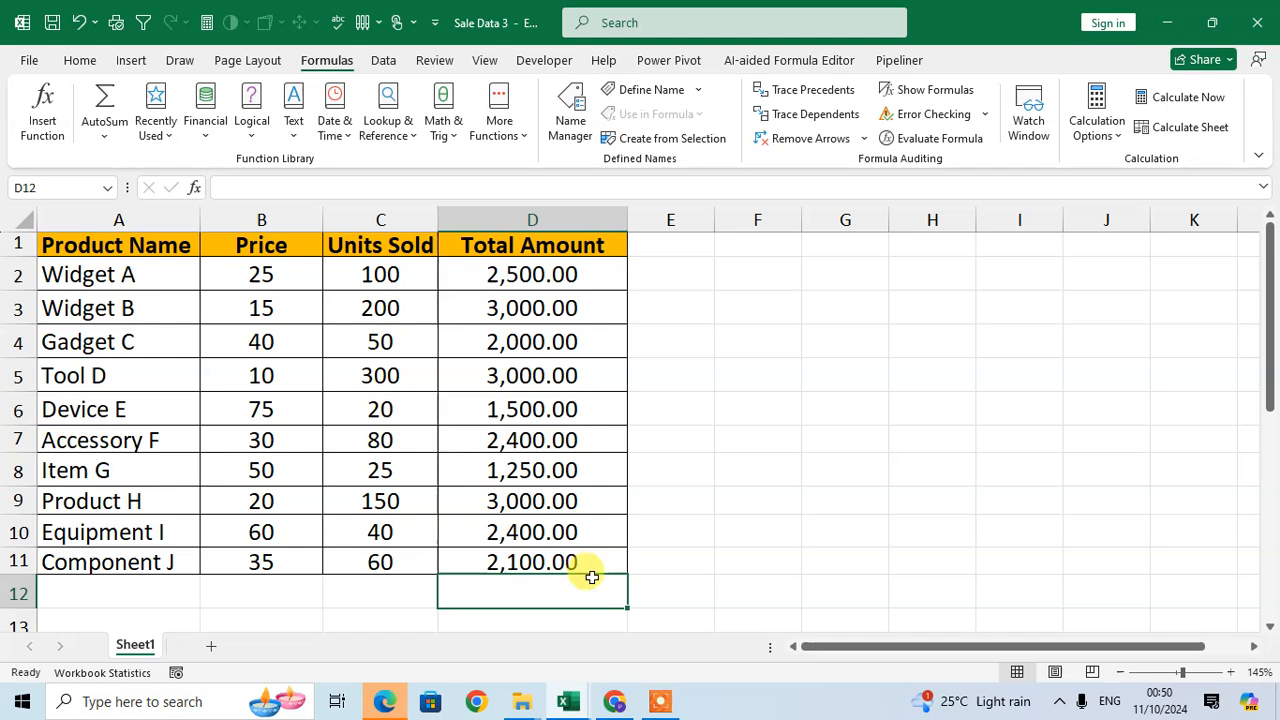
Step: Enter the formula =AVERAGE(D2:D11) manually in cell D12 below the Total Amount column
{"action": "type", "text": "="}
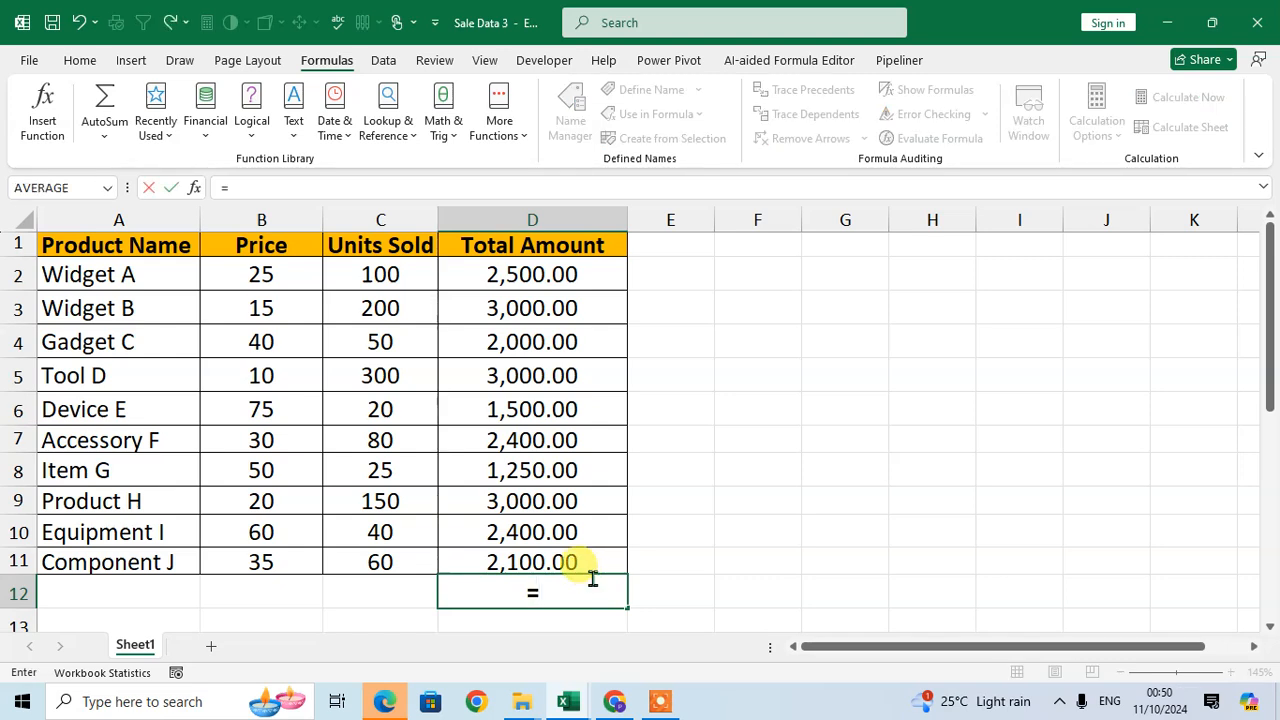
{"action": "type", "text": "aver"}
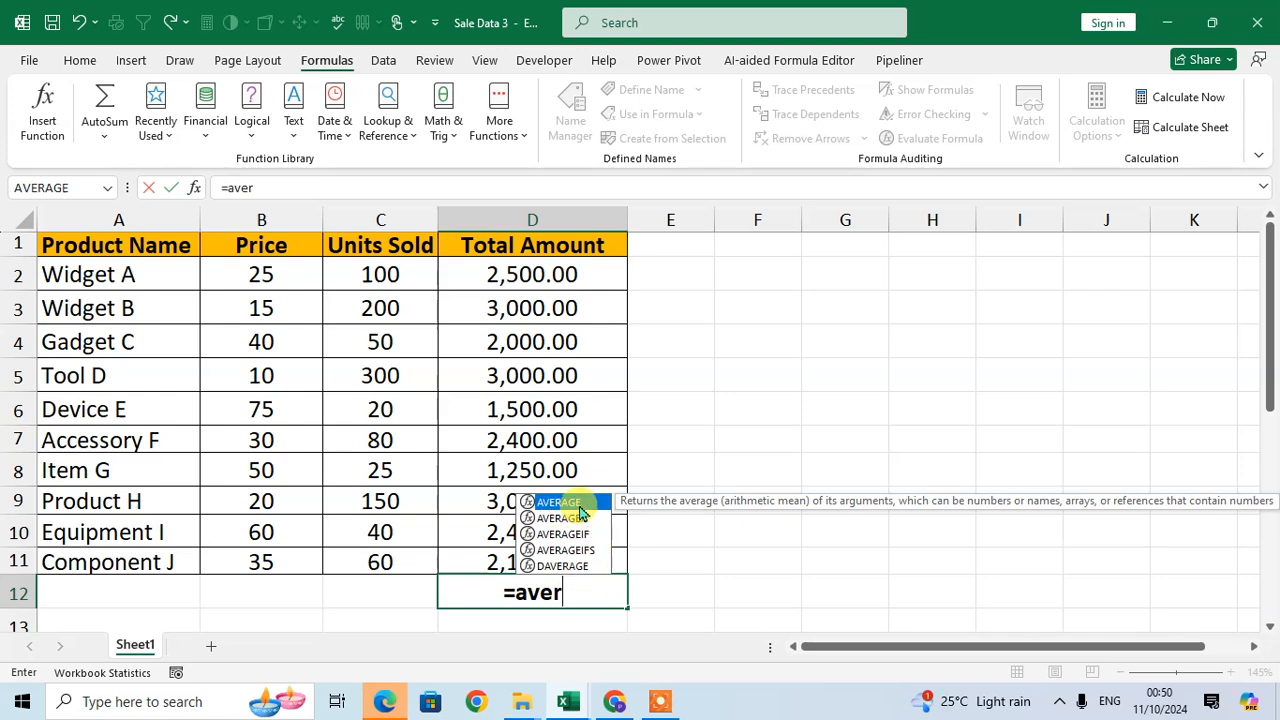
{"action": "double_click", "coordinate": [571, 502]}
{"action": "left_click", "coordinate": [540, 273]}
{"action": "left_click_drag", "start_coordinate": [540, 273], "coordinate": [538, 552]}
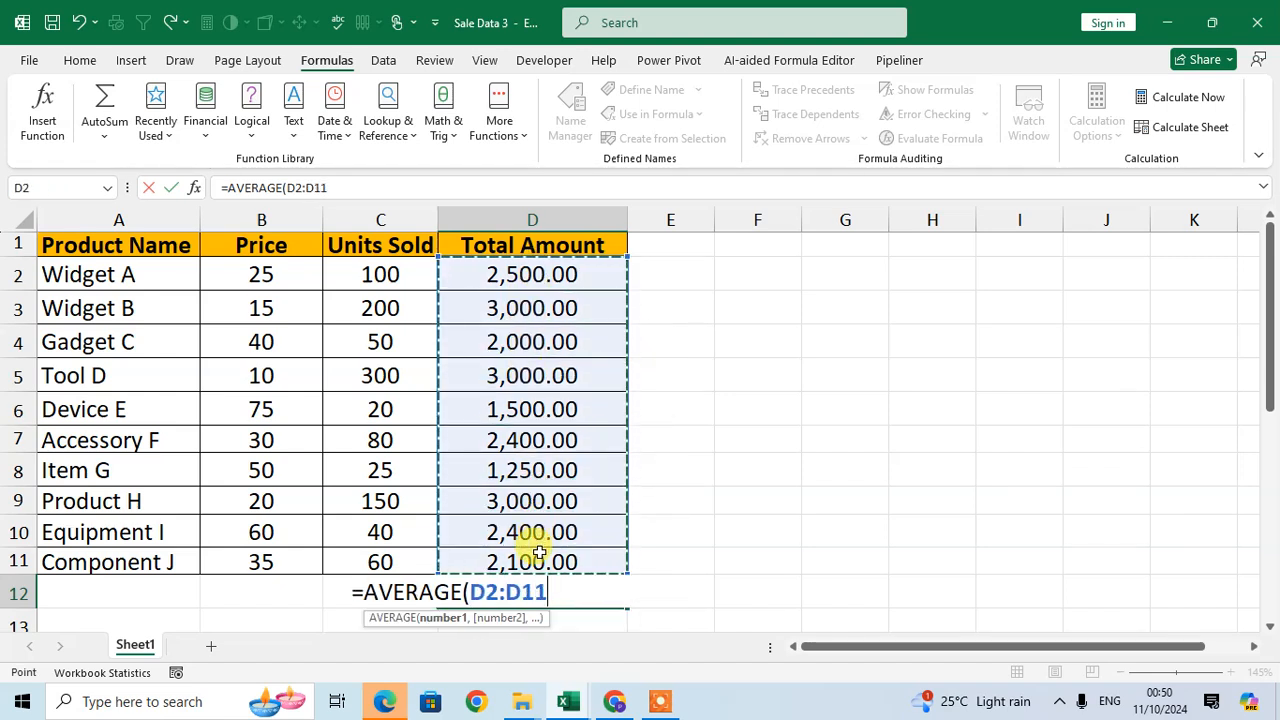
{"action": "type", "text": ")"}
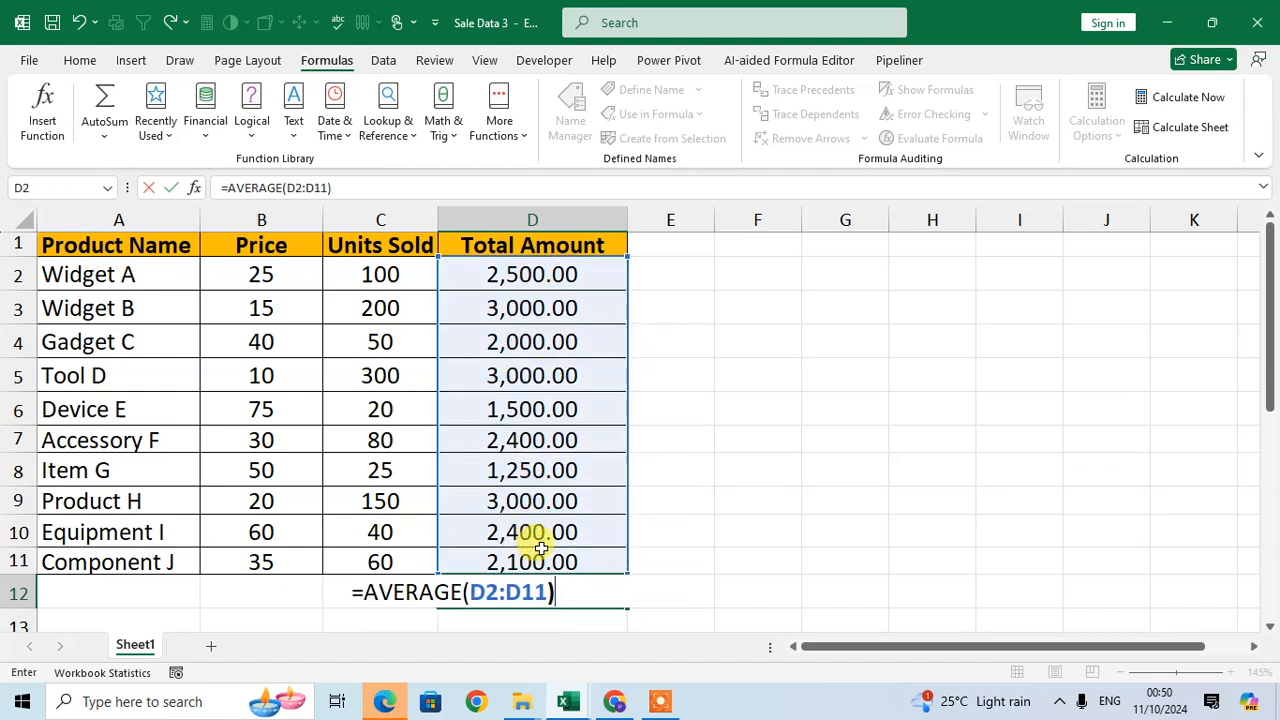
{"action": "key", "text": "Return"}
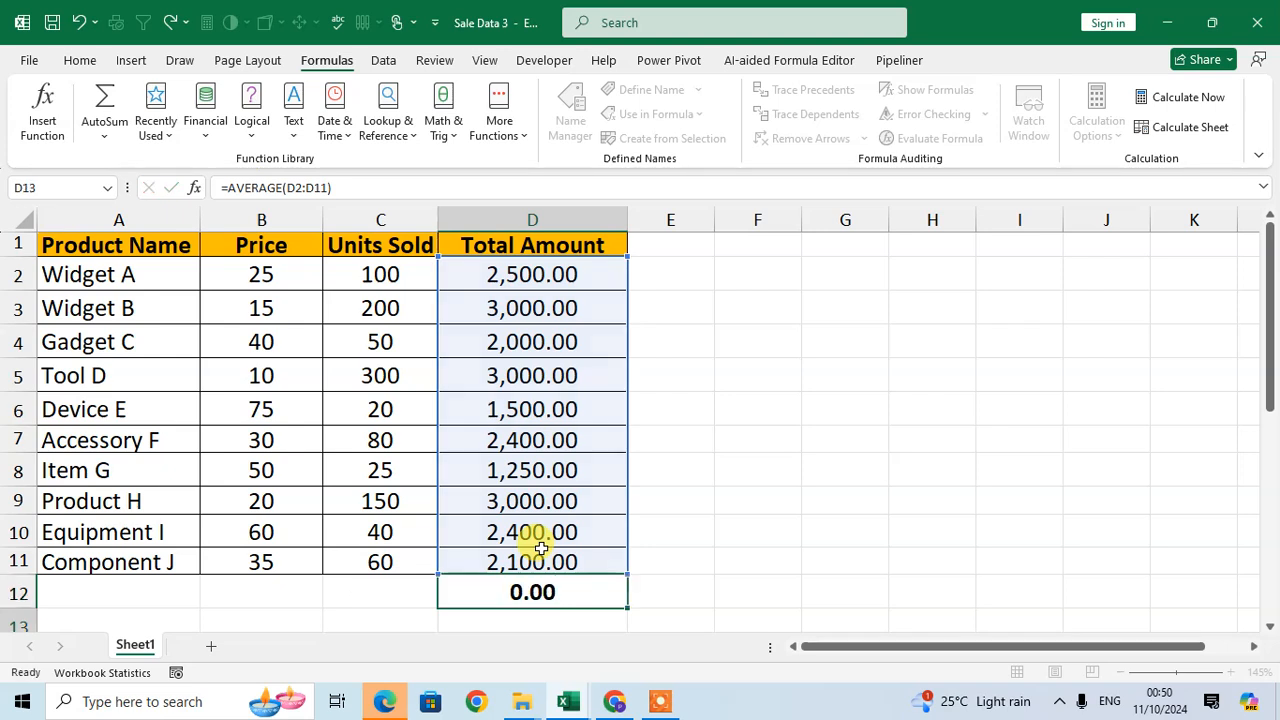
{"action": "scroll", "coordinate": [540, 547], "scroll_direction": "up", "scroll_amount": 1}
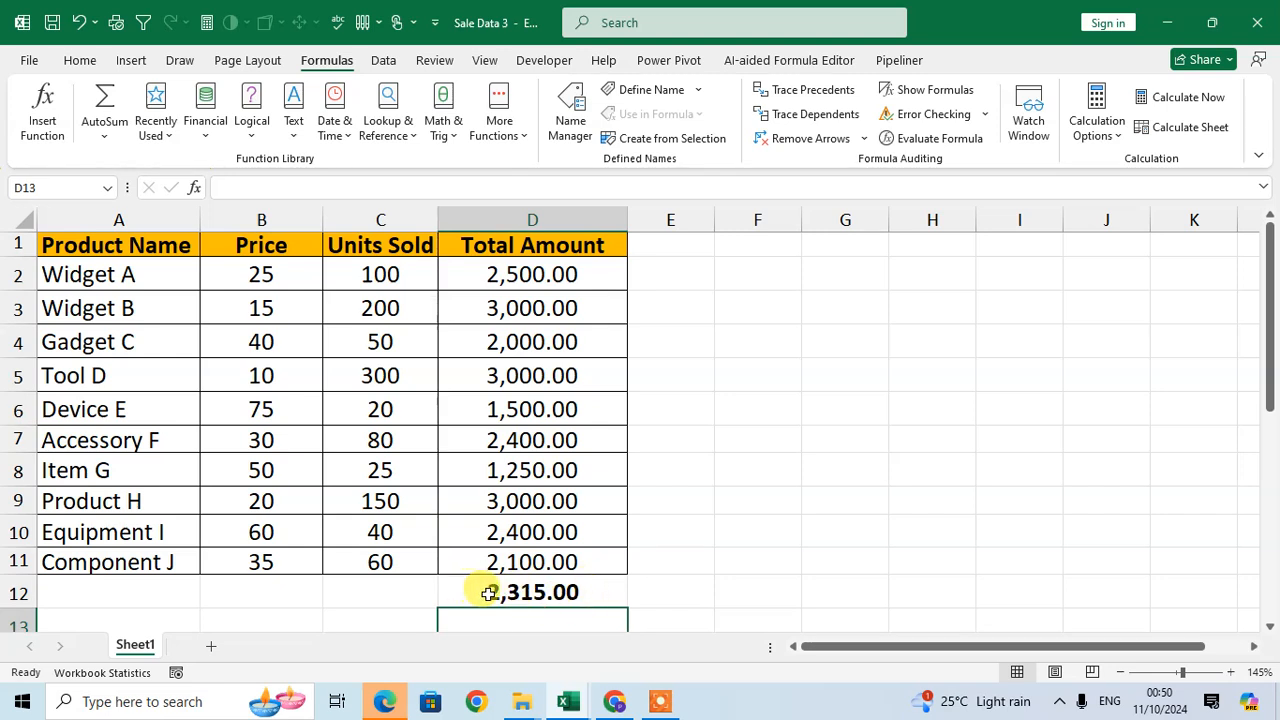
{"action": "left_click", "coordinate": [685, 579]}
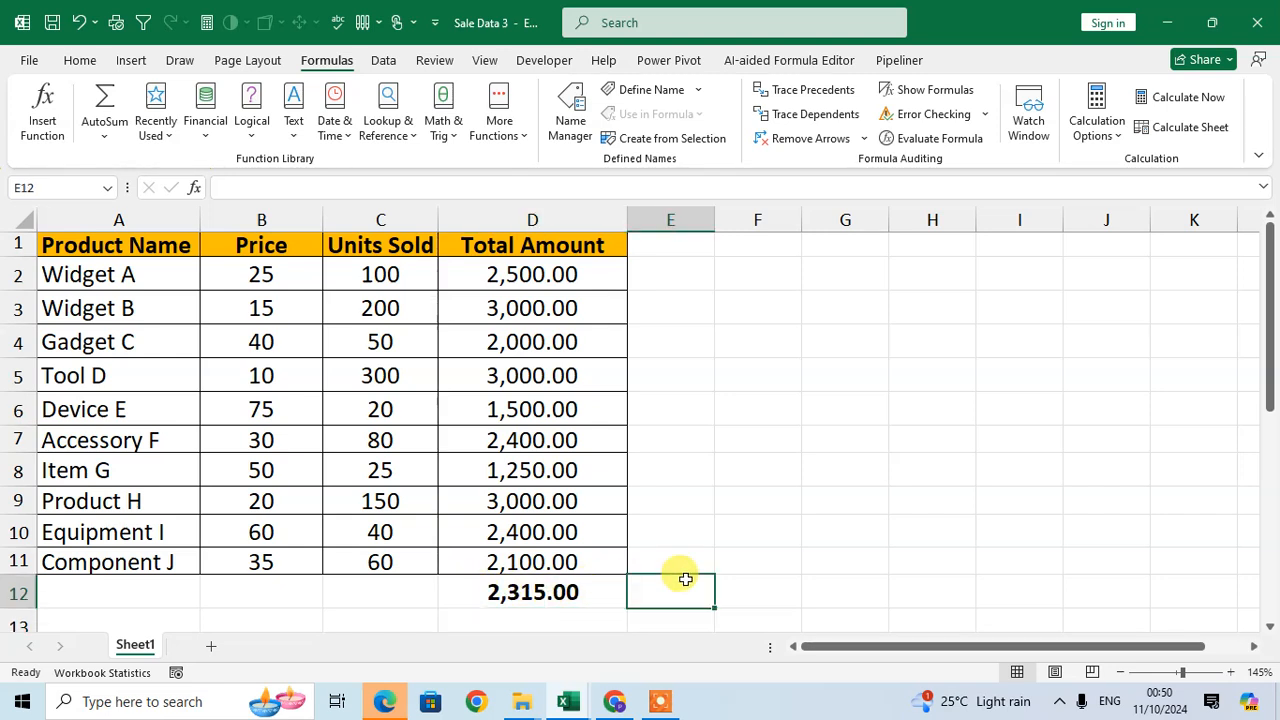